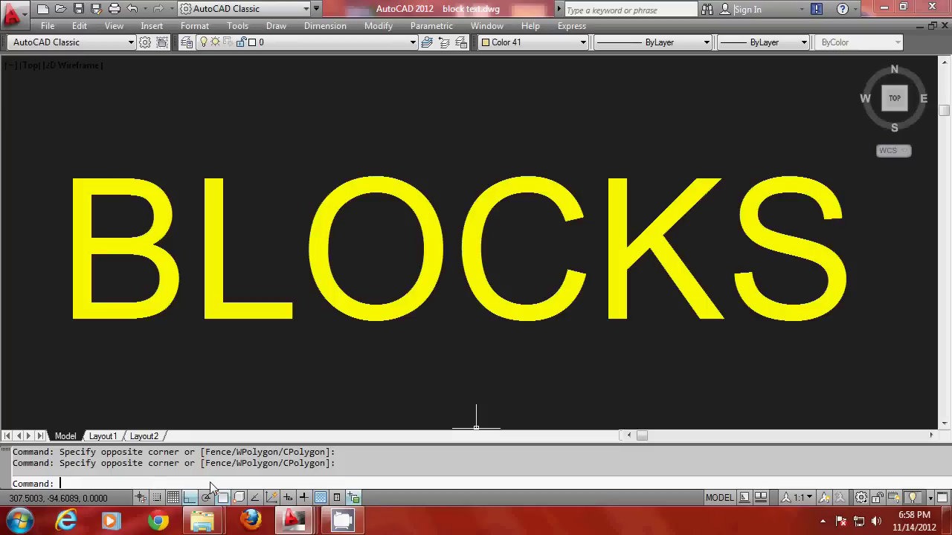
Step: Open the house's ground floor plan drawing and examine the repeated furniture, doors and windows in its rooms
mouse_move(294, 521)
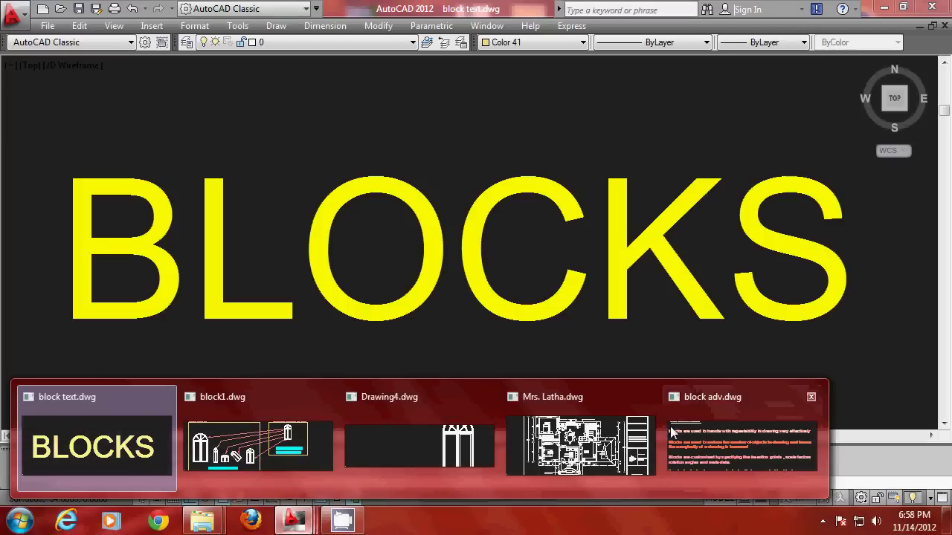
click(605, 439)
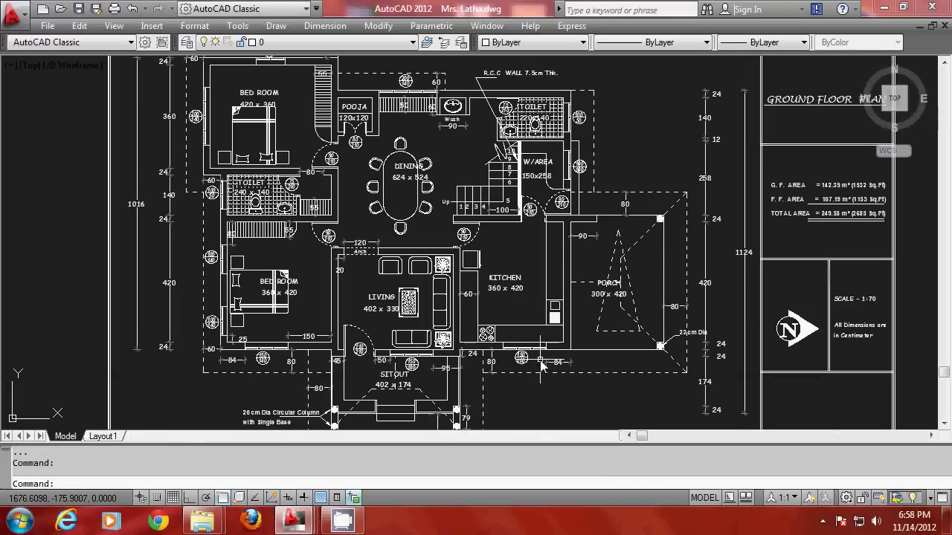
scroll(532, 349, down, 3)
scroll(513, 335, up, 2)
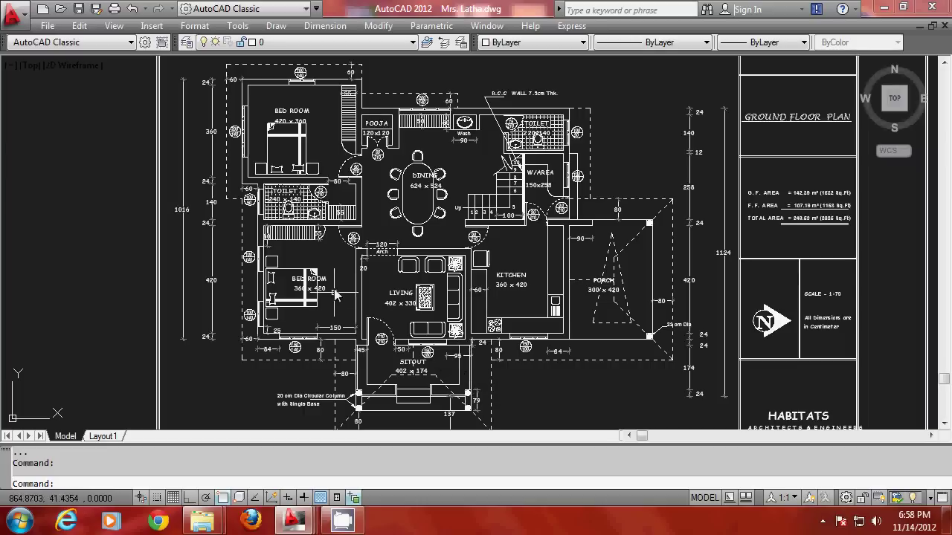
scroll(325, 277, up, 2)
scroll(343, 332, down, 2)
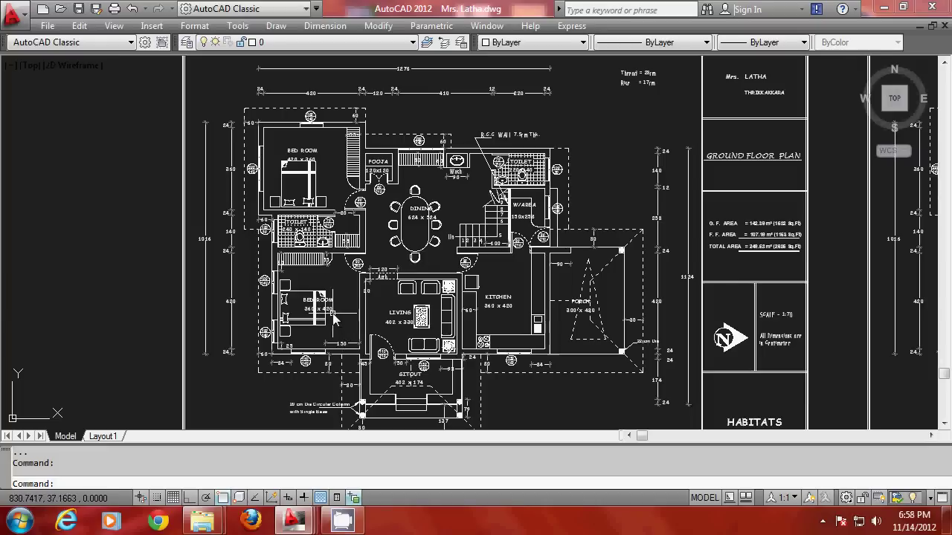
scroll(320, 320, up, 2)
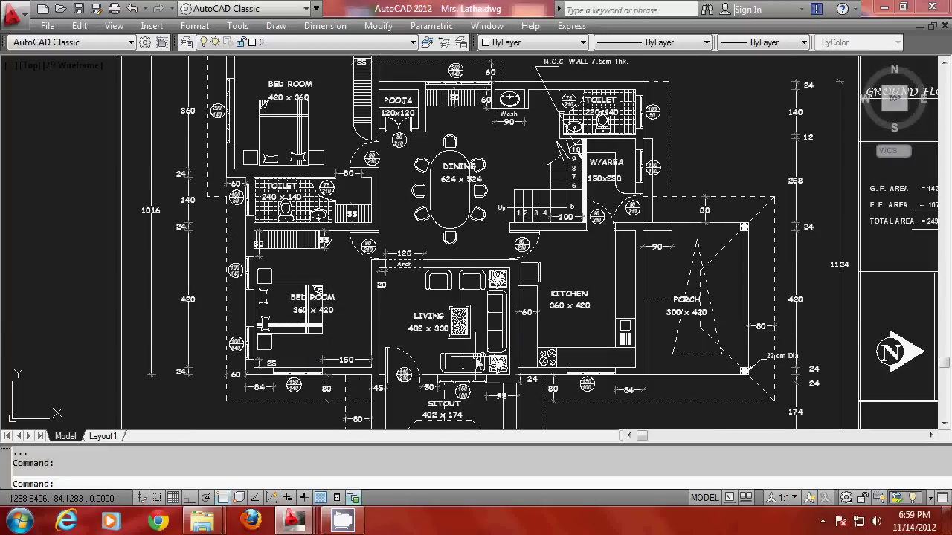
scroll(506, 339, down, 2)
scroll(500, 338, up, 1)
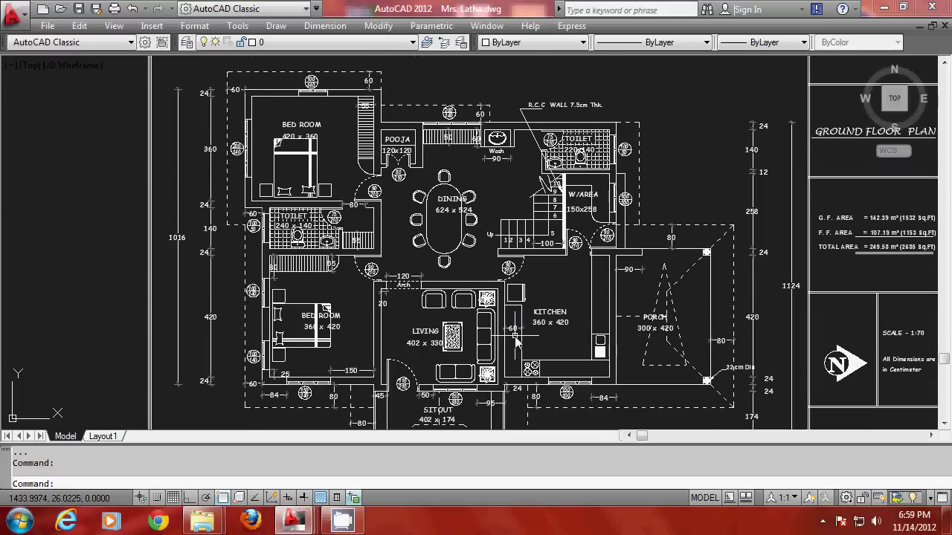
middle_drag(513, 340, 508, 303)
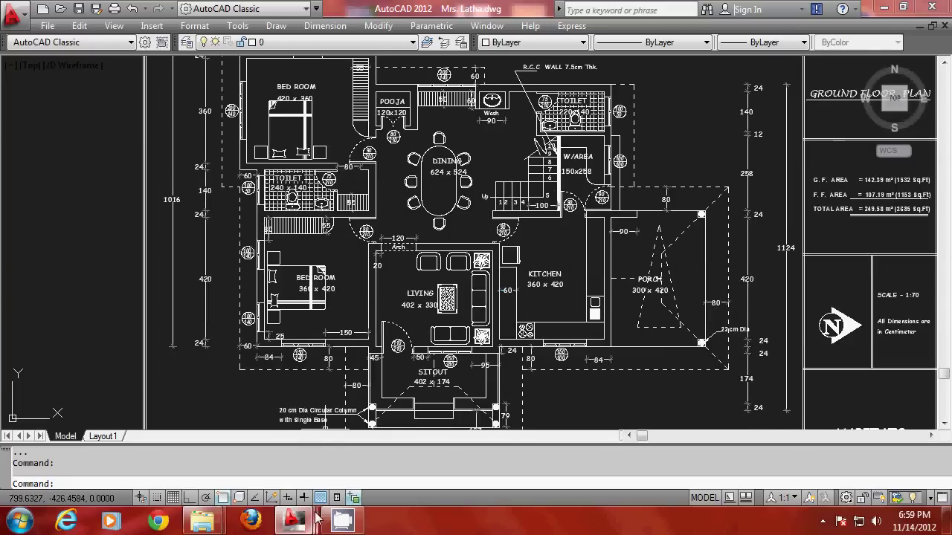
Step: Switch to Drawing4.dwg, which holds the arched window
mouse_move(310, 521)
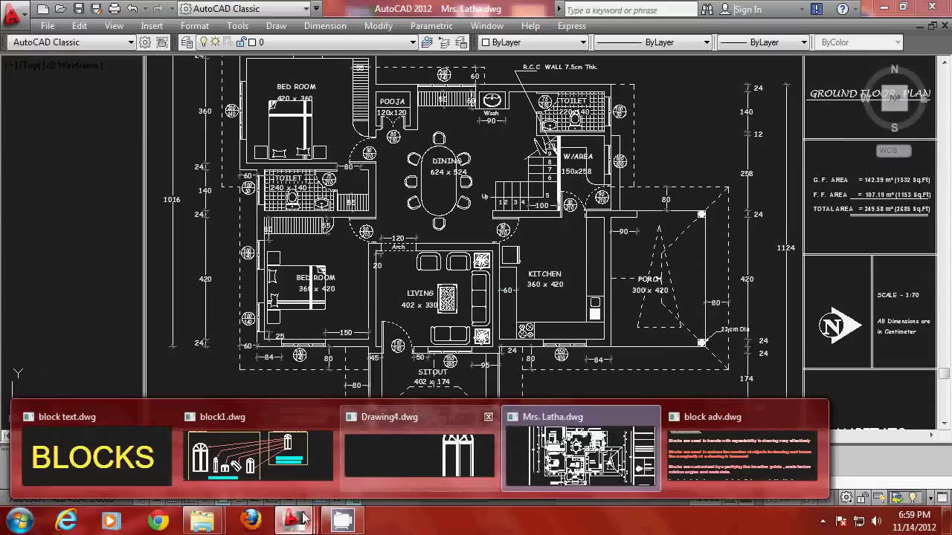
click(358, 456)
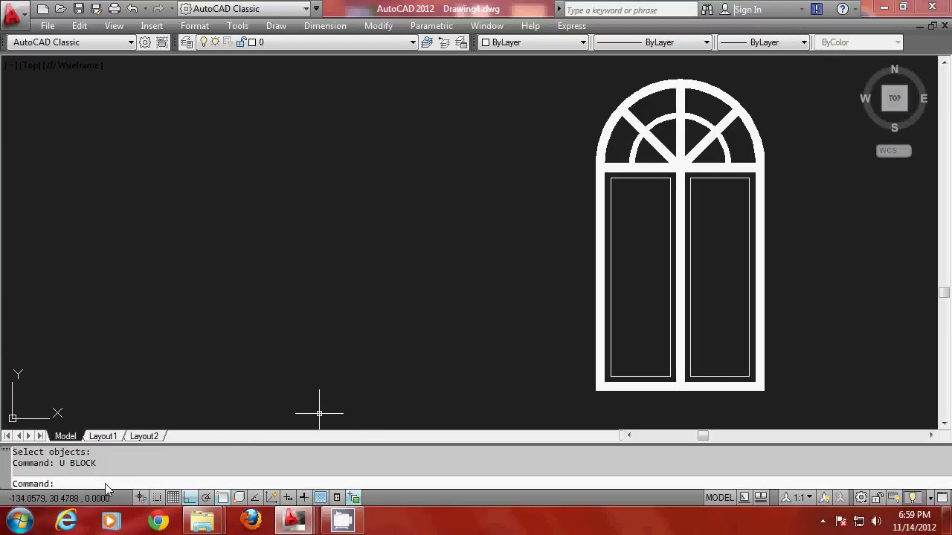
text(e)
key(Return)
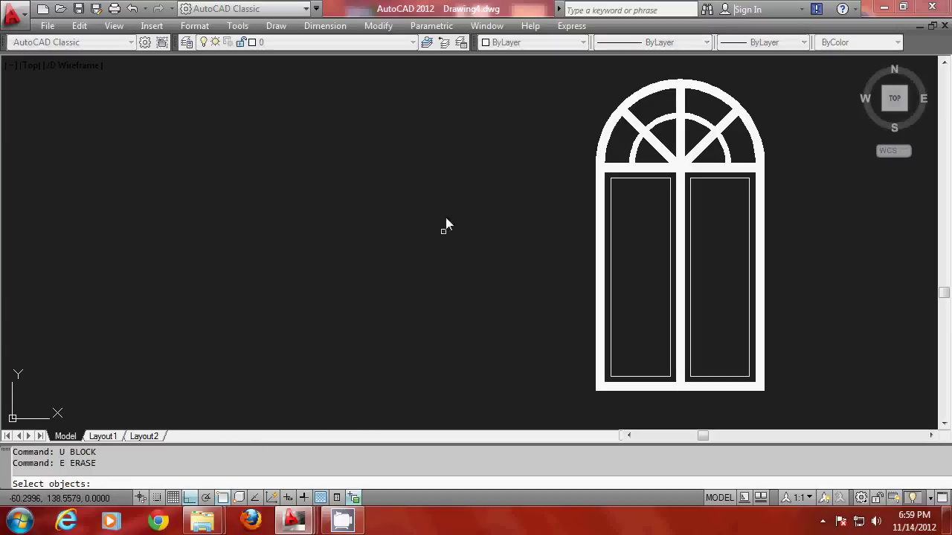
click(567, 71)
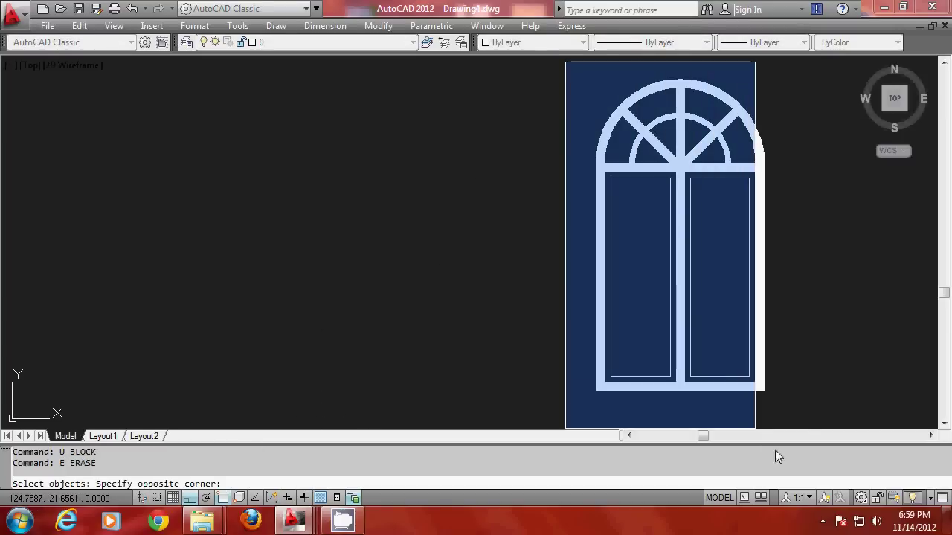
click(802, 410)
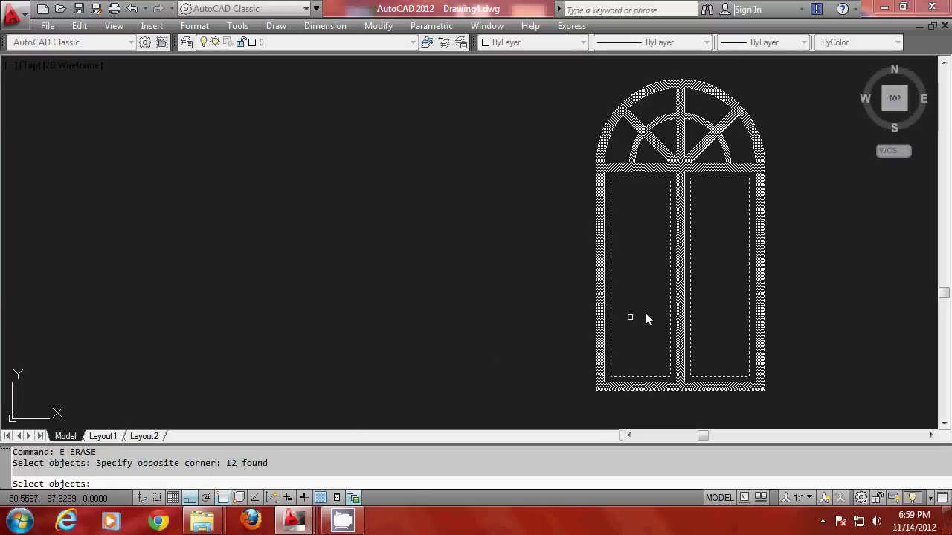
key(Escape)
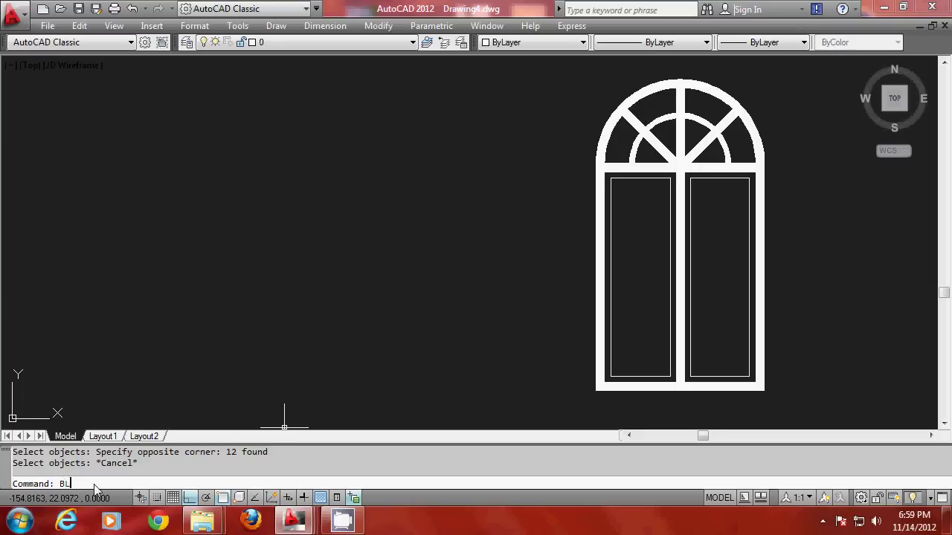
Step: Start a block definition named W2 with its base point at the middle of the arched window's bottom edge
key(Return)
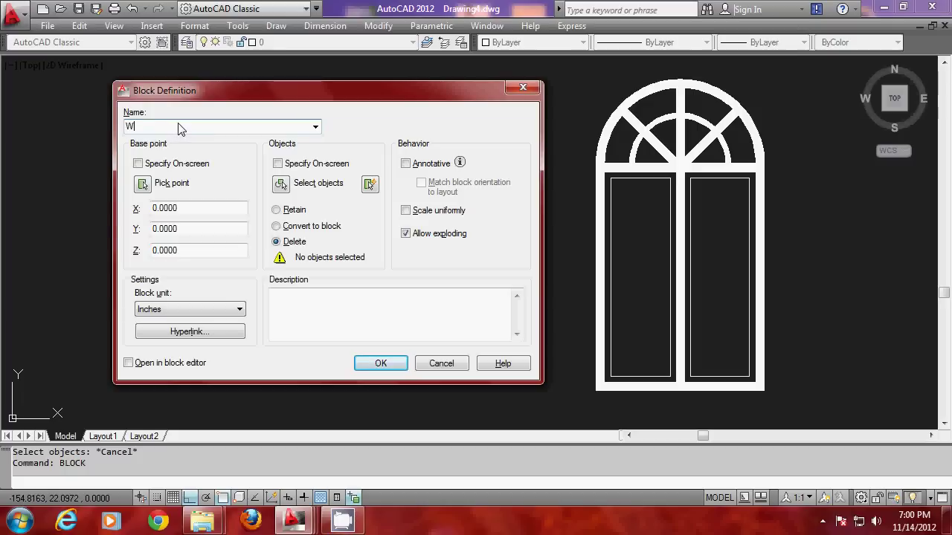
click(143, 184)
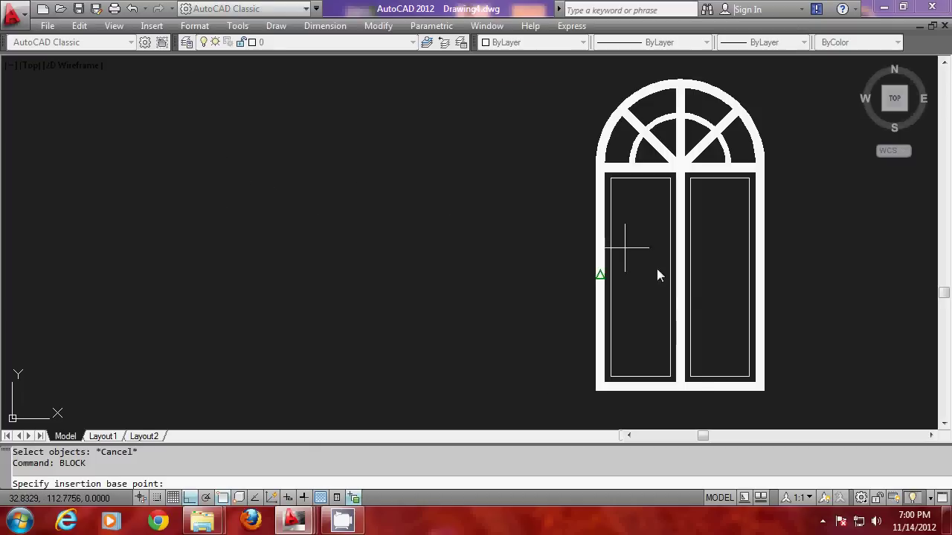
click(679, 388)
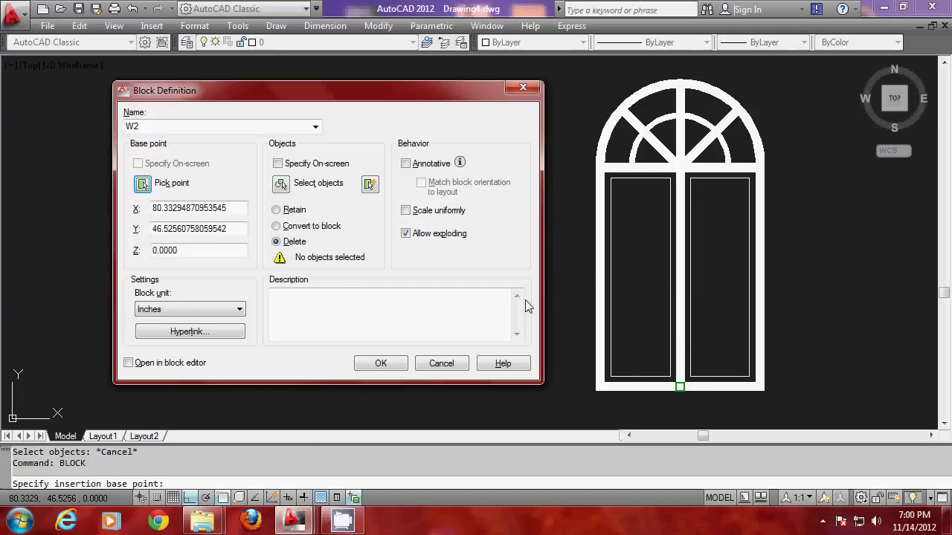
Step: Select all of the arched window's objects for the W2 block and create it with the Delete option for the originals
click(282, 185)
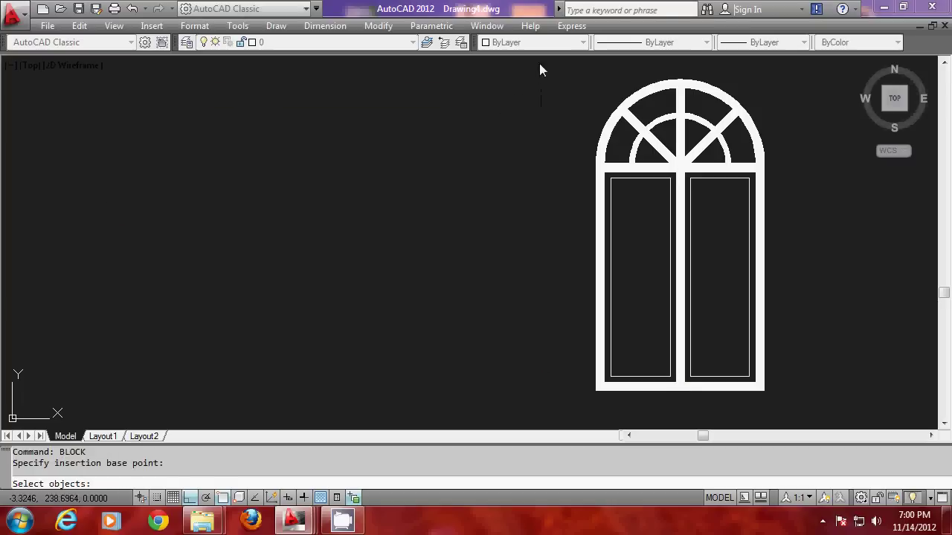
click(540, 63)
click(794, 405)
key(Return)
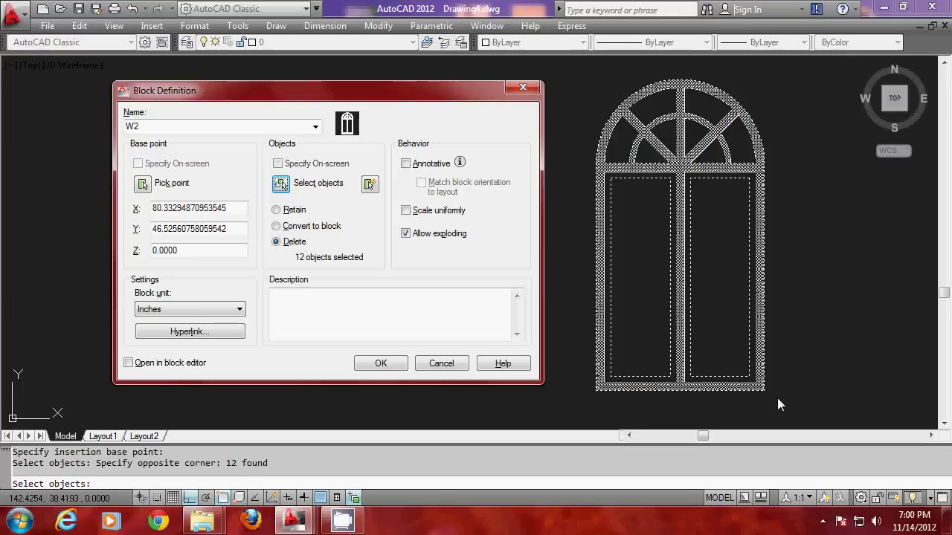
click(278, 210)
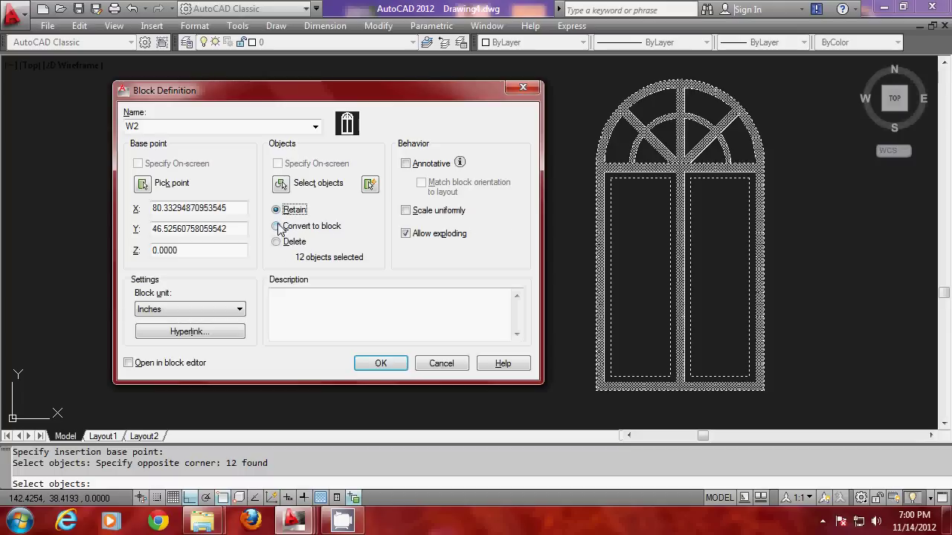
click(276, 226)
click(276, 242)
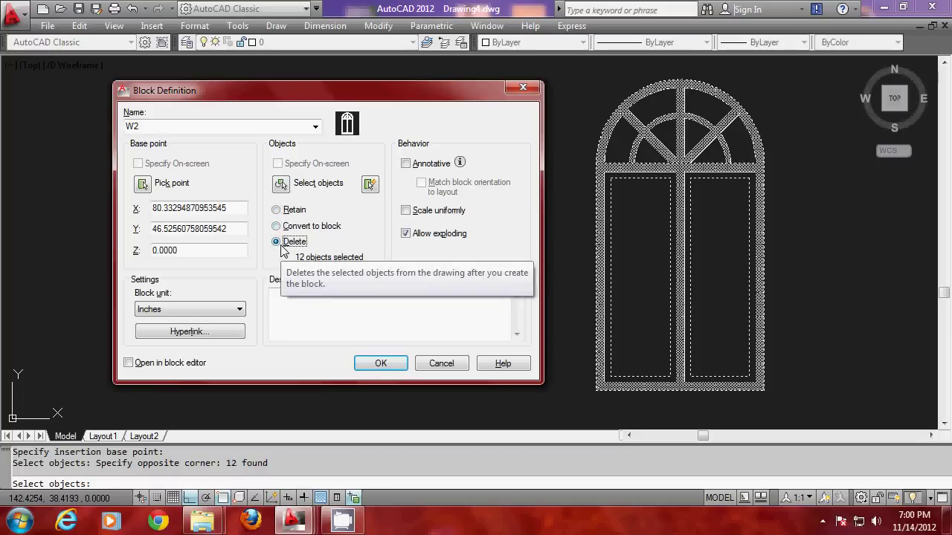
click(379, 363)
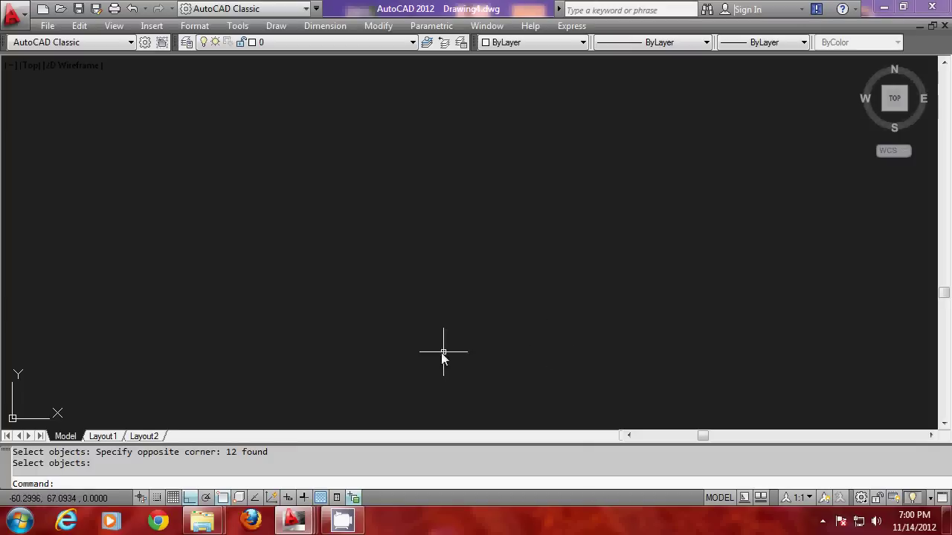
Step: Switch to block text.dwg and read the note on block definitions and the drawing database table
mouse_move(295, 519)
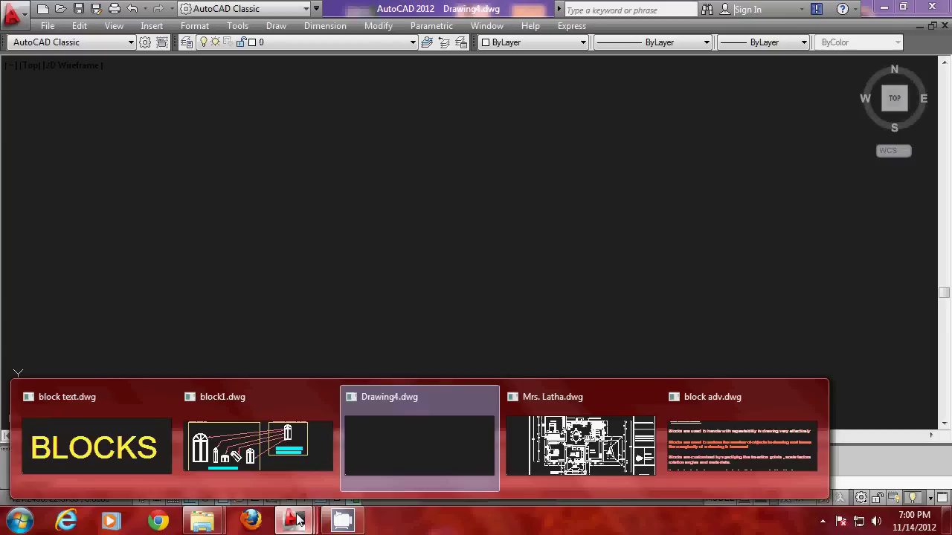
click(97, 445)
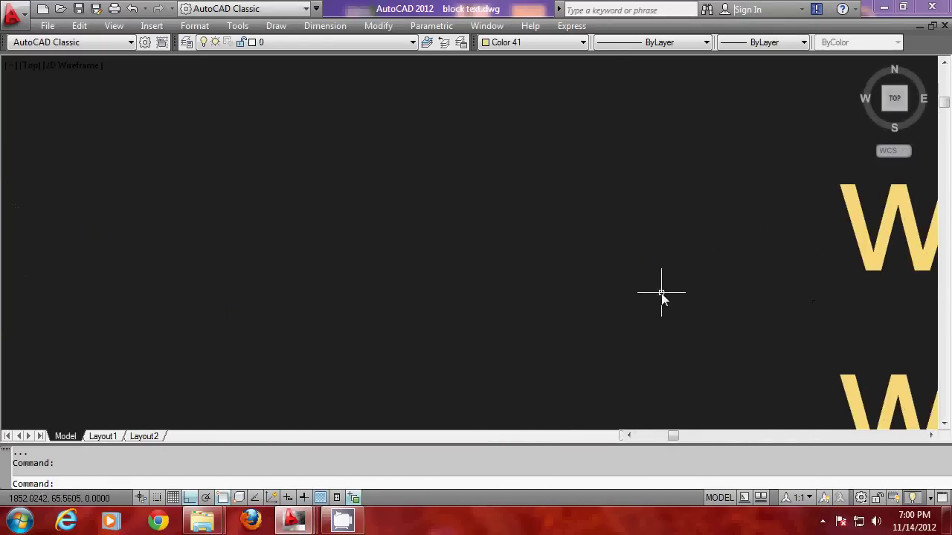
middle_drag(661, 294, 228, 272)
scroll(155, 187, down, 5)
scroll(468, 272, up, 1)
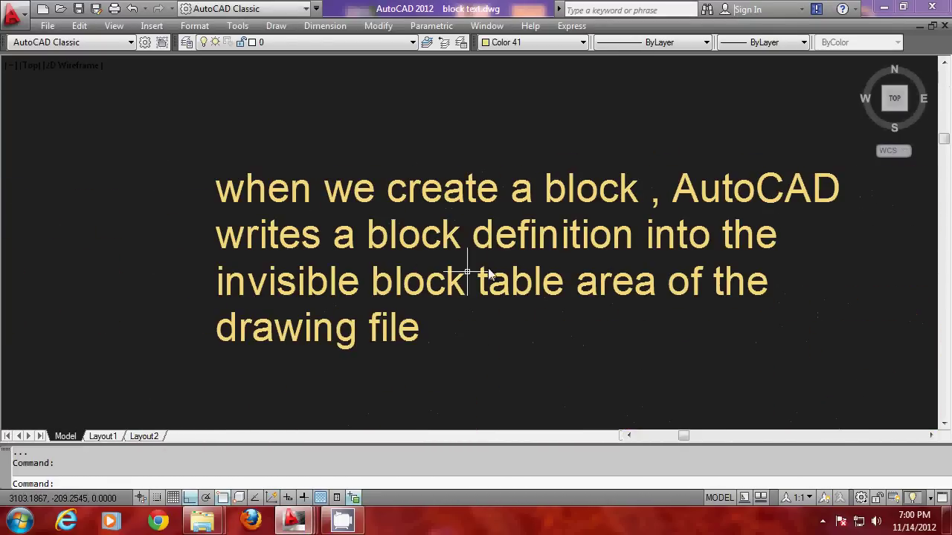
scroll(467, 272, up, 3)
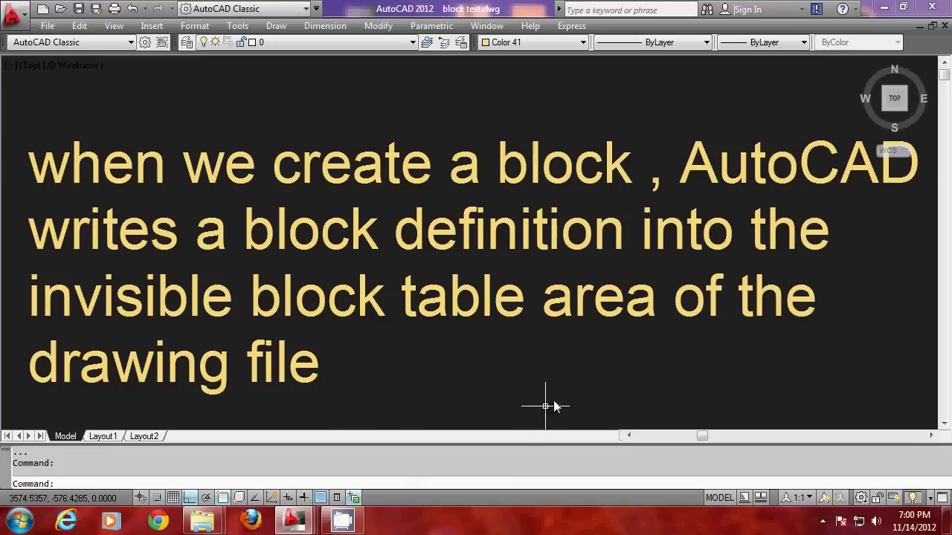
middle_drag(786, 325, 253, 301)
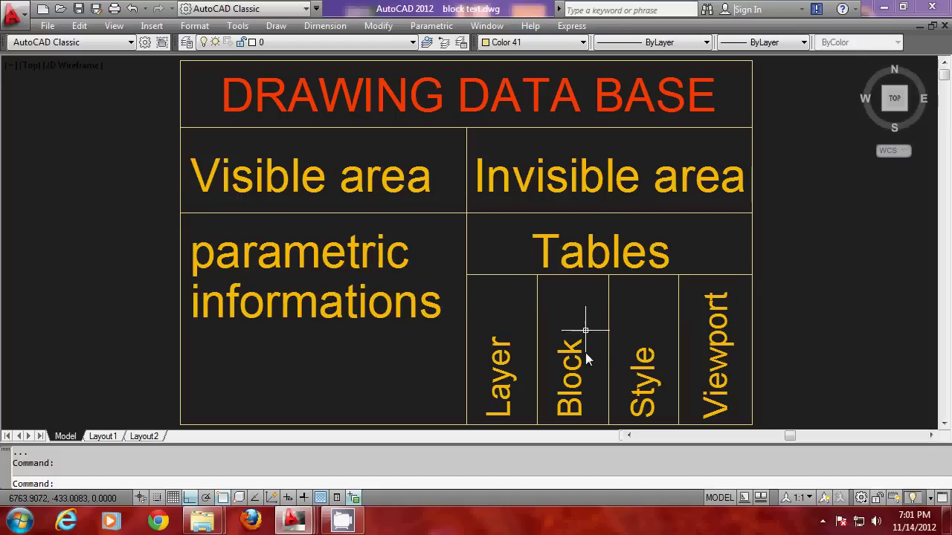
middle_drag(149, 265, 582, 274)
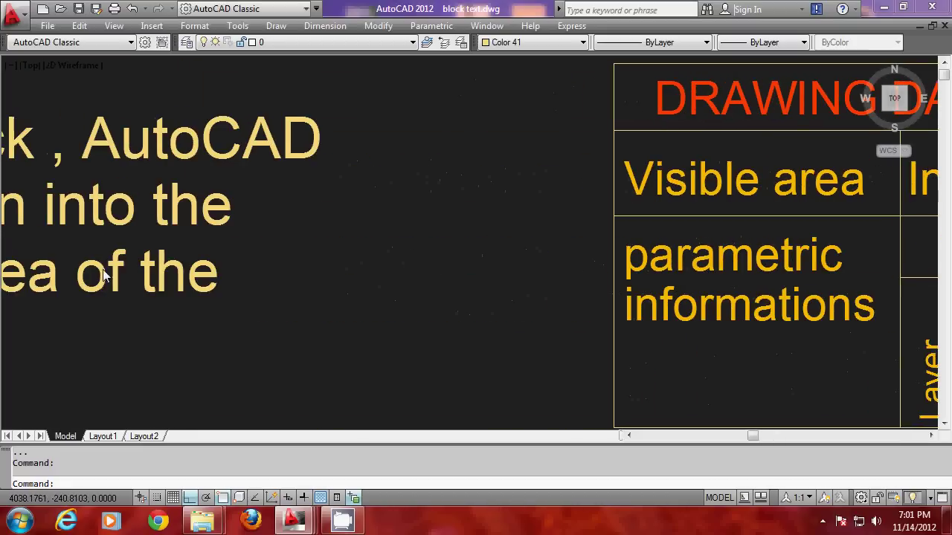
middle_drag(104, 275, 694, 292)
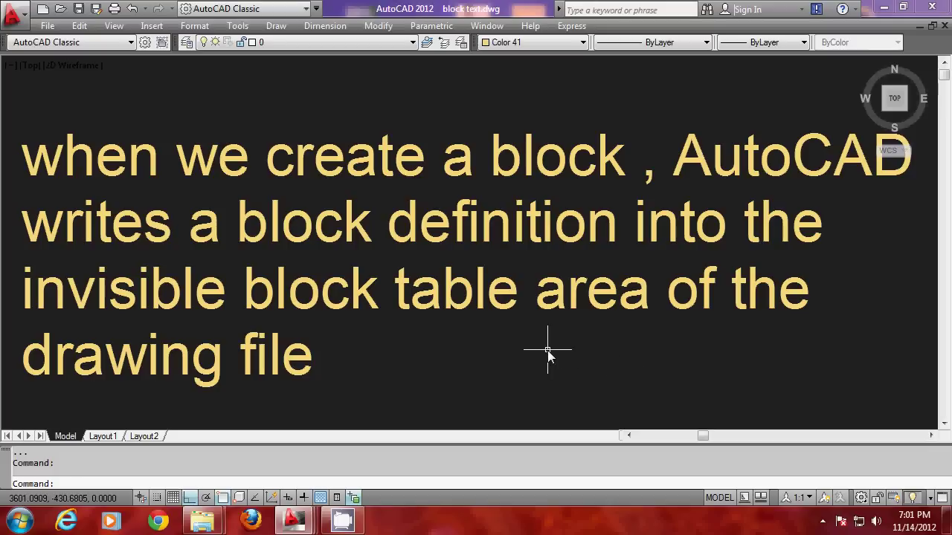
Step: Switch back to the Drawing4.dwg drawing, where the W2 block is defined
mouse_move(215, 525)
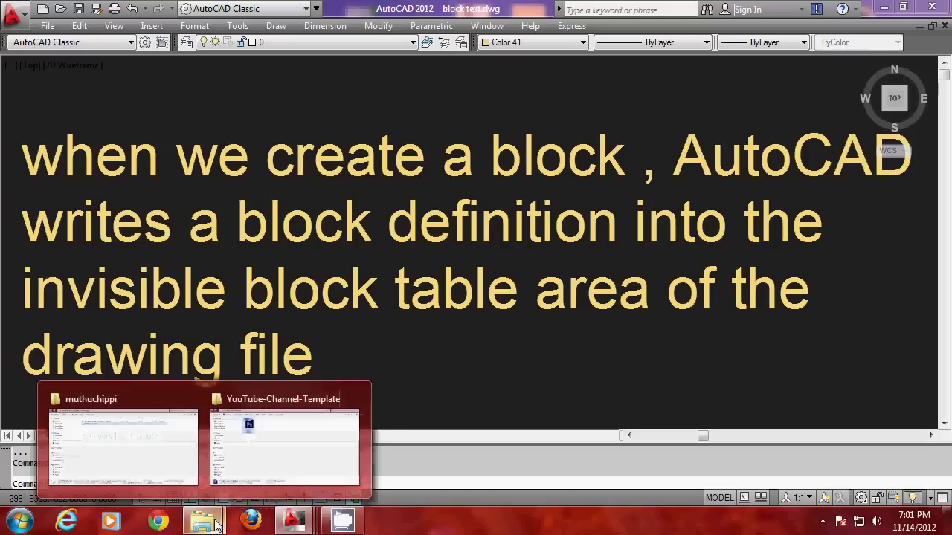
mouse_move(294, 520)
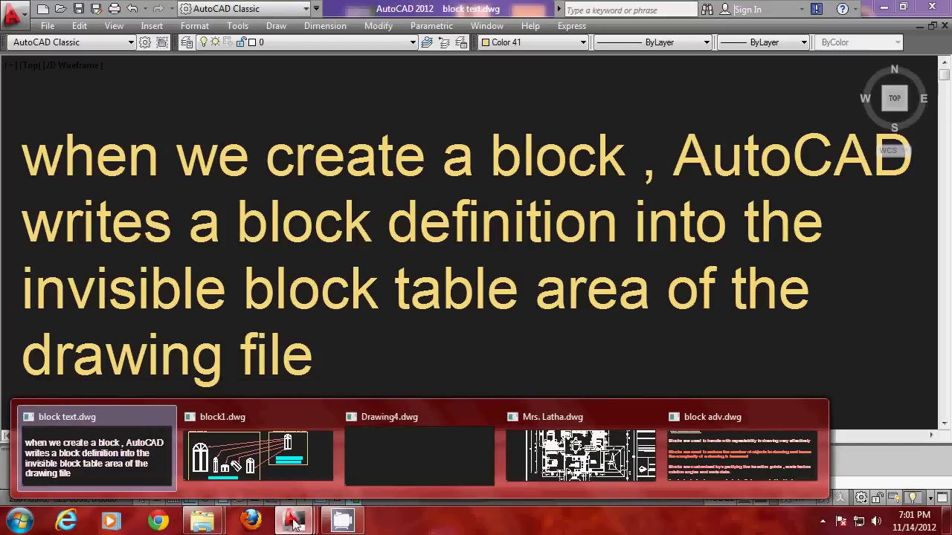
click(428, 462)
click(406, 346)
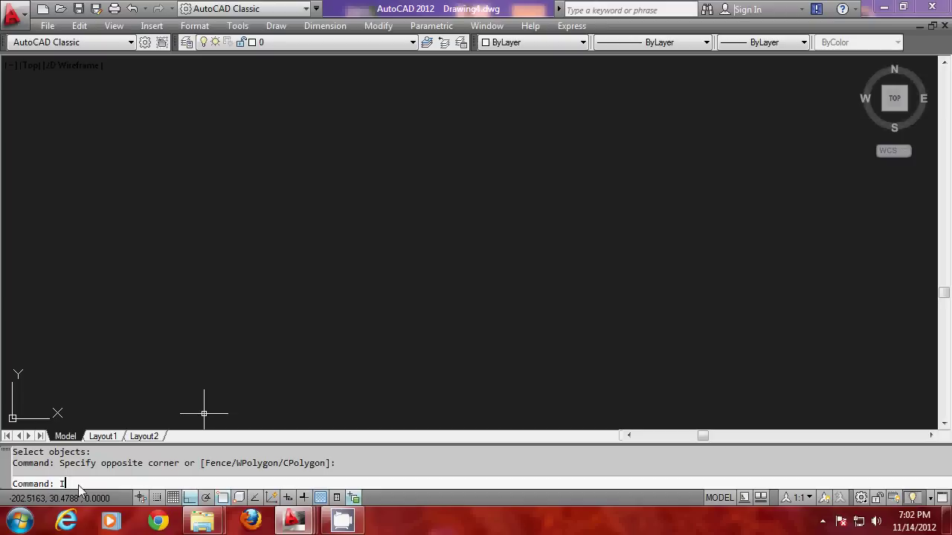
Step: Insert block W2 at uniform scale 1 and rotation 0 in the empty drawing, near the origin icon
key(Return)
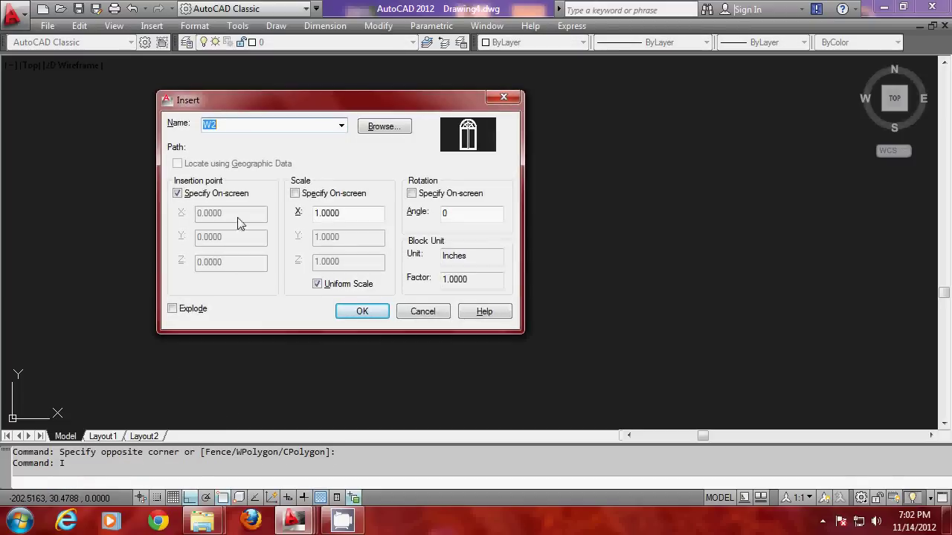
drag(249, 106, 201, 105)
click(293, 125)
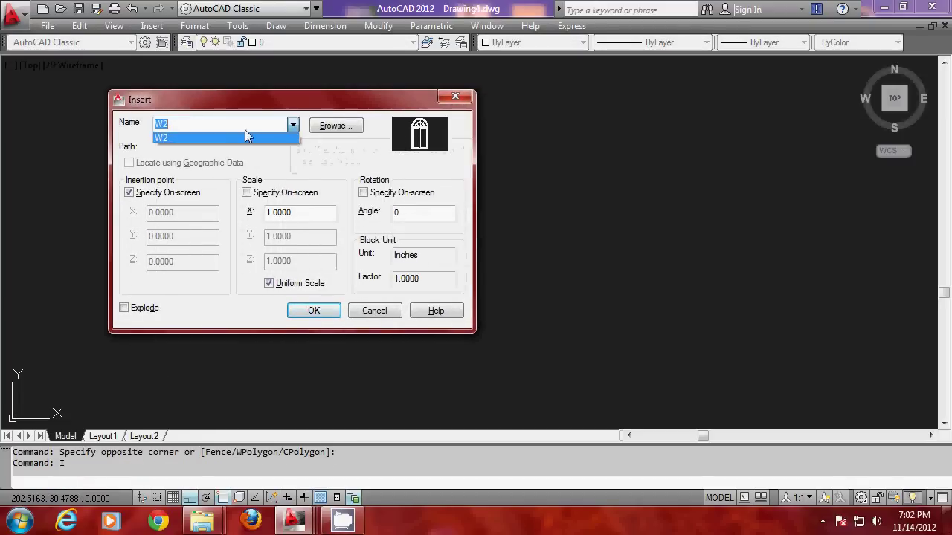
click(223, 134)
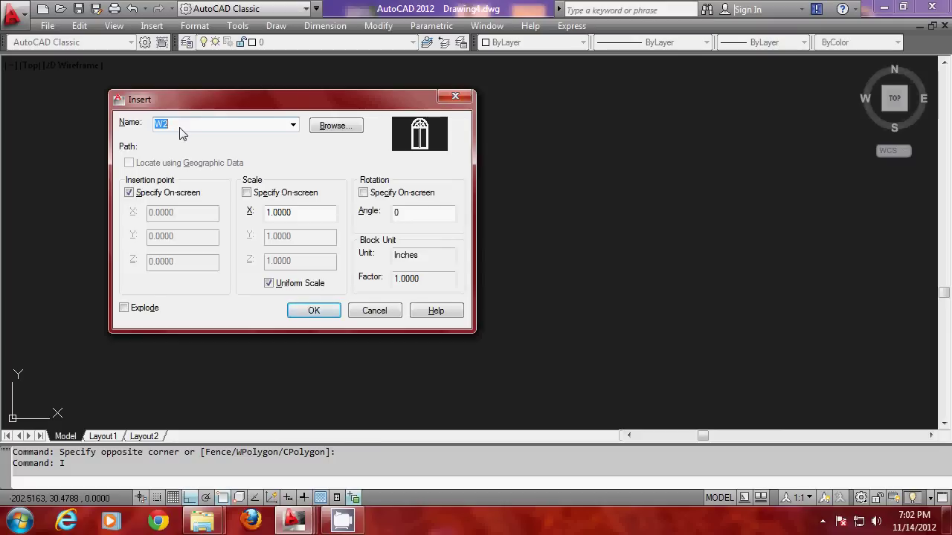
click(314, 311)
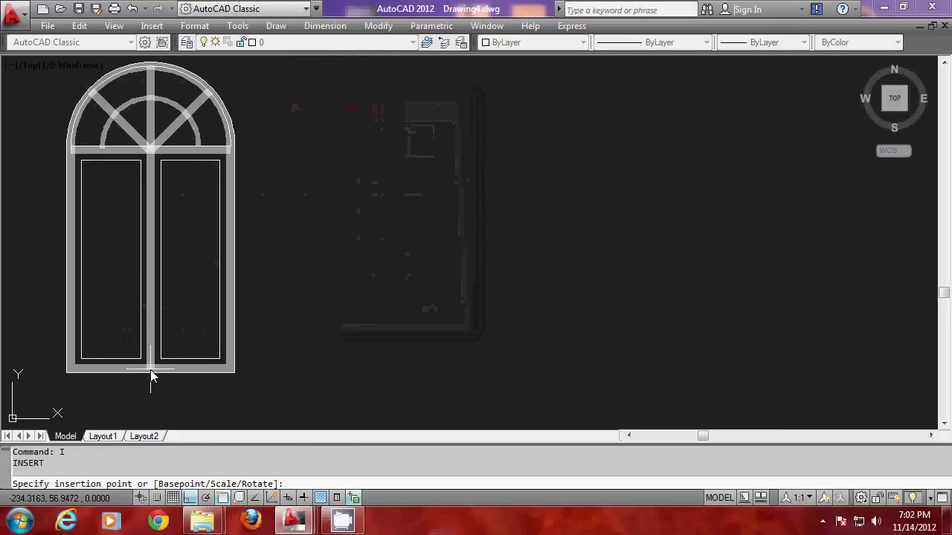
click(133, 364)
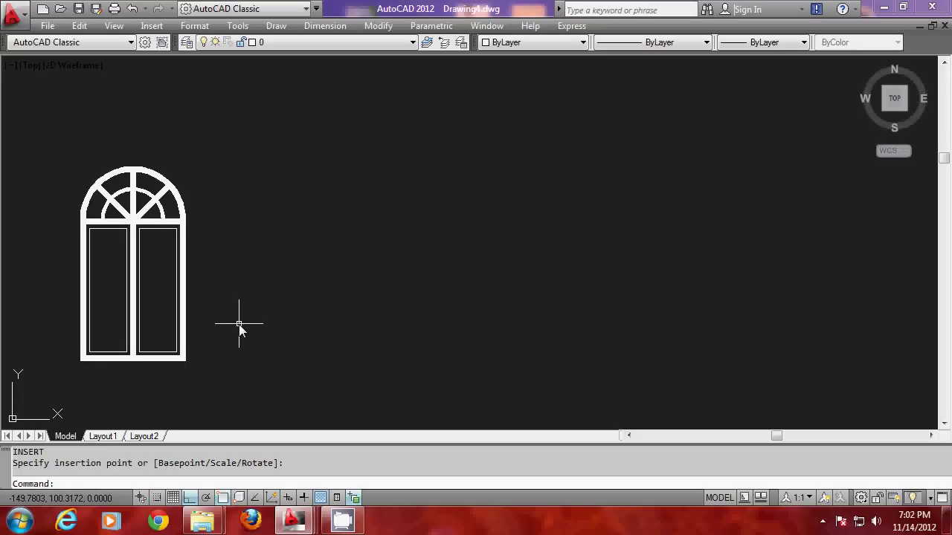
Step: Insert a second W2 beside the first window with uniform scaling off and an X scale of 0.5, aligning their bottom edges
text(I)
key(Return)
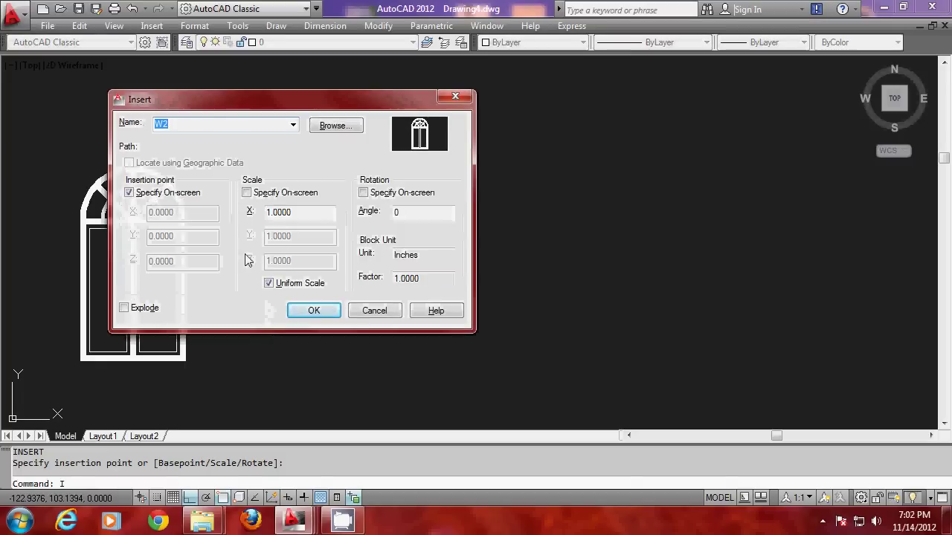
drag(273, 100, 454, 99)
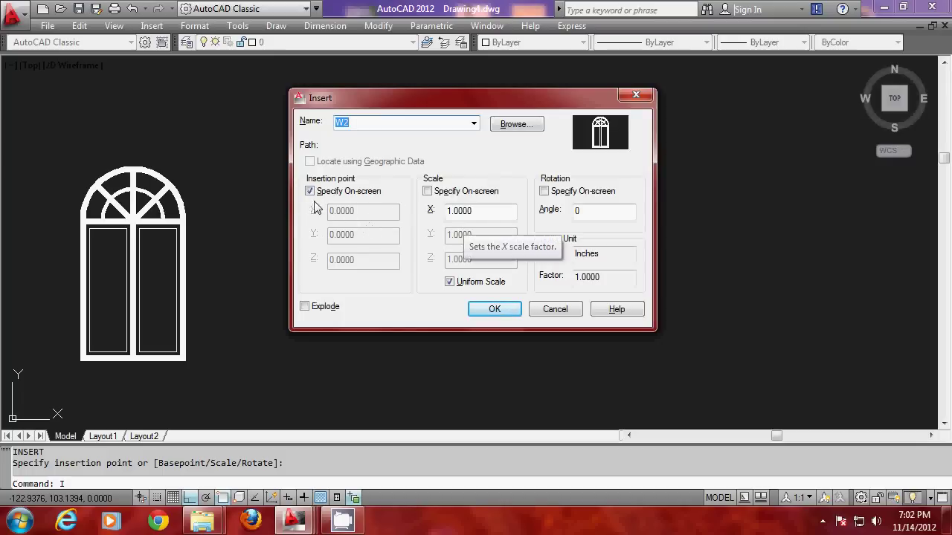
click(436, 196)
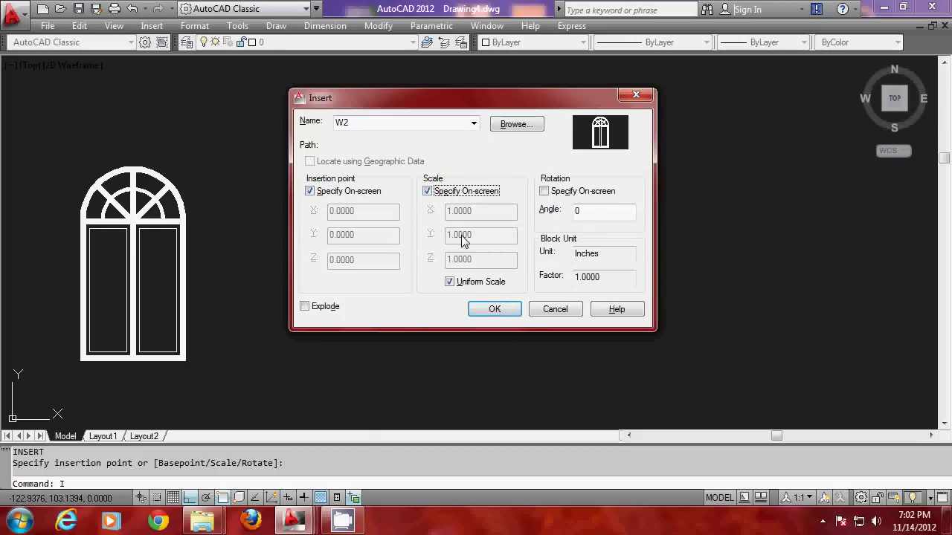
click(429, 195)
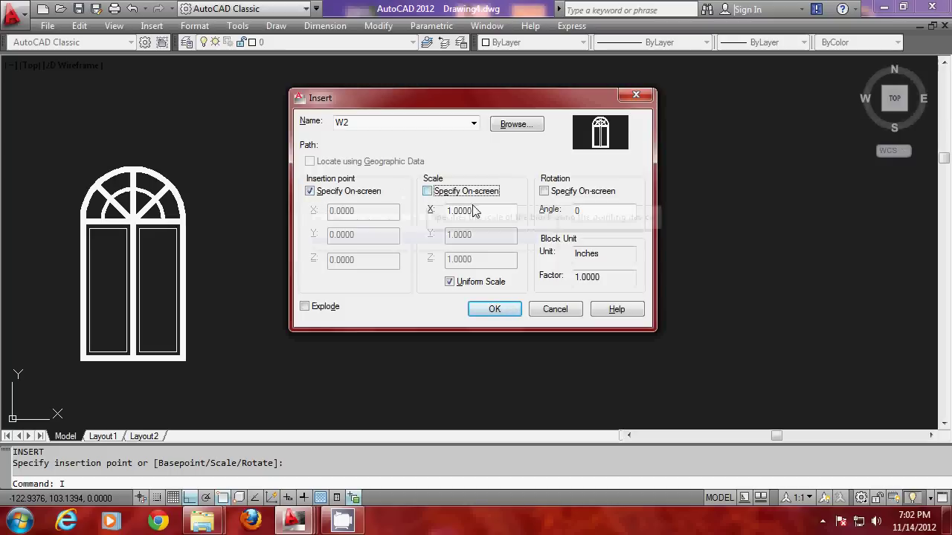
click(466, 283)
click(466, 282)
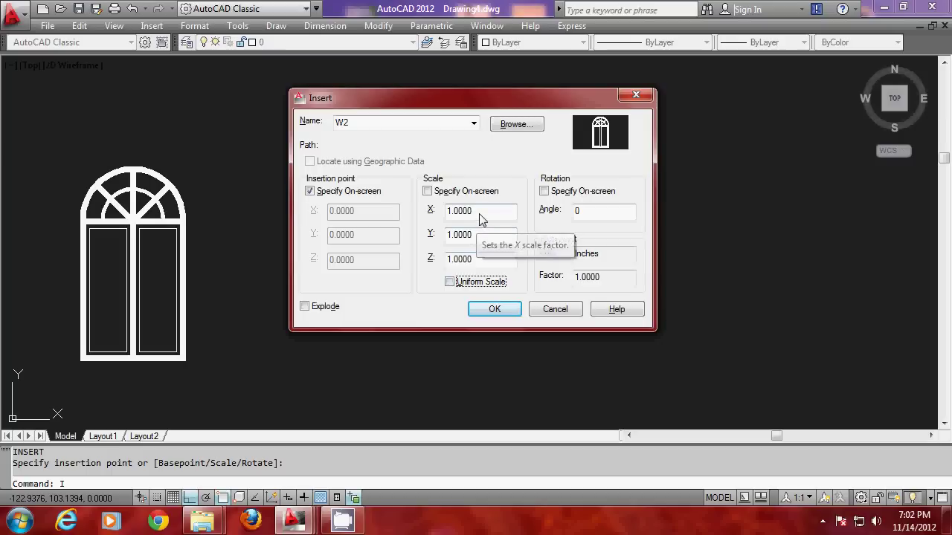
double_click(479, 213)
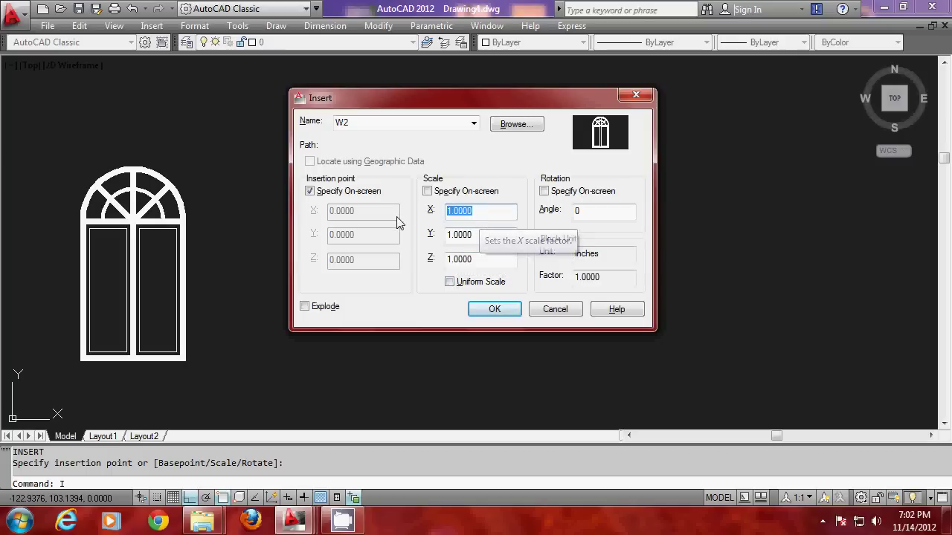
text(0.5)
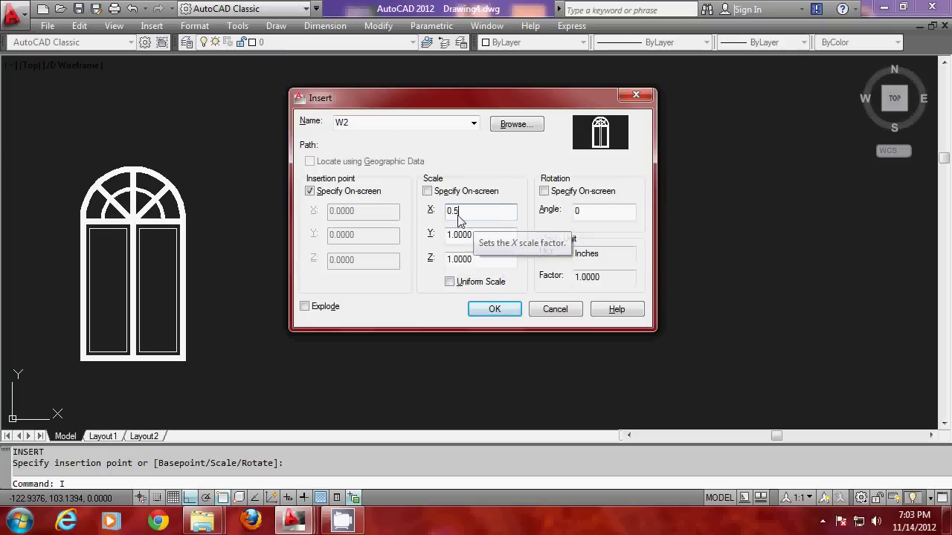
click(510, 311)
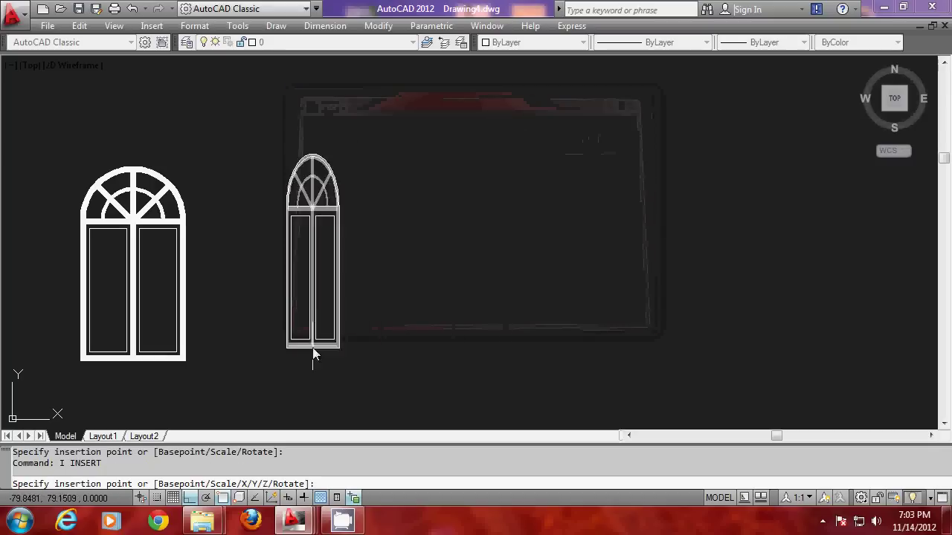
click(259, 359)
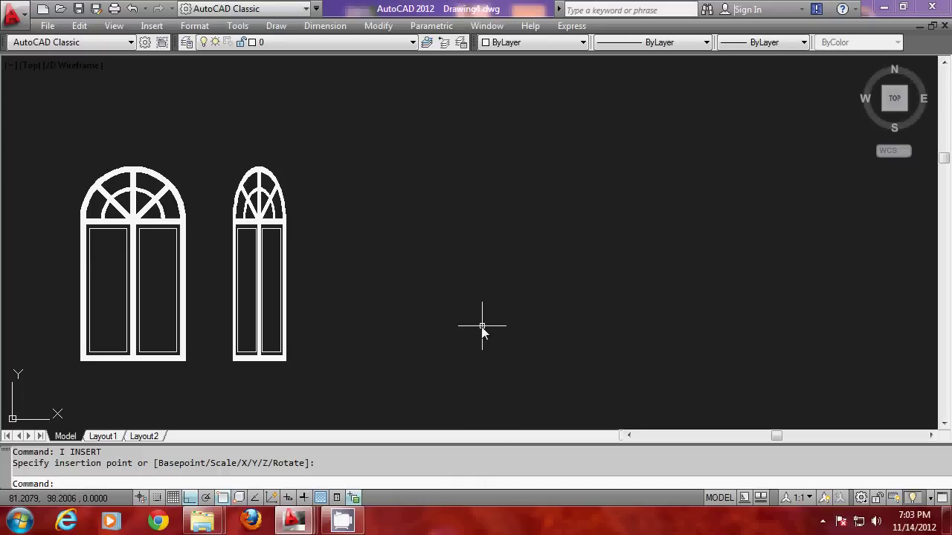
Step: Insert a third W2 to the right of the narrow window with X scale 1 and Y scale 0.5
key(Return)
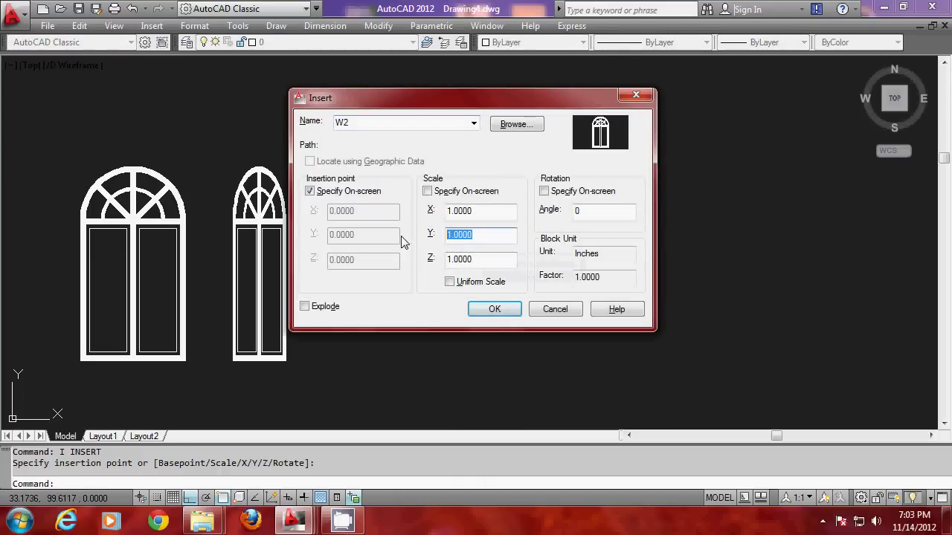
text(0.5)
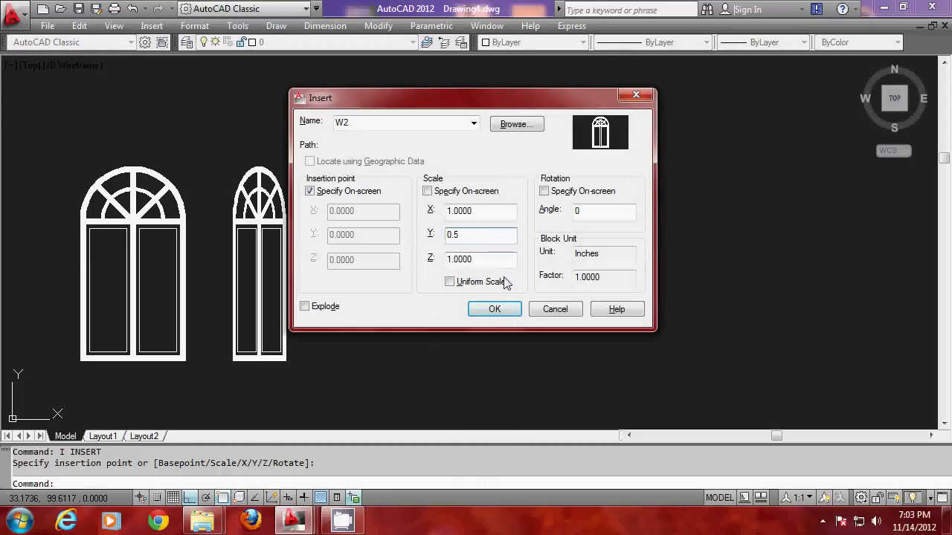
click(493, 309)
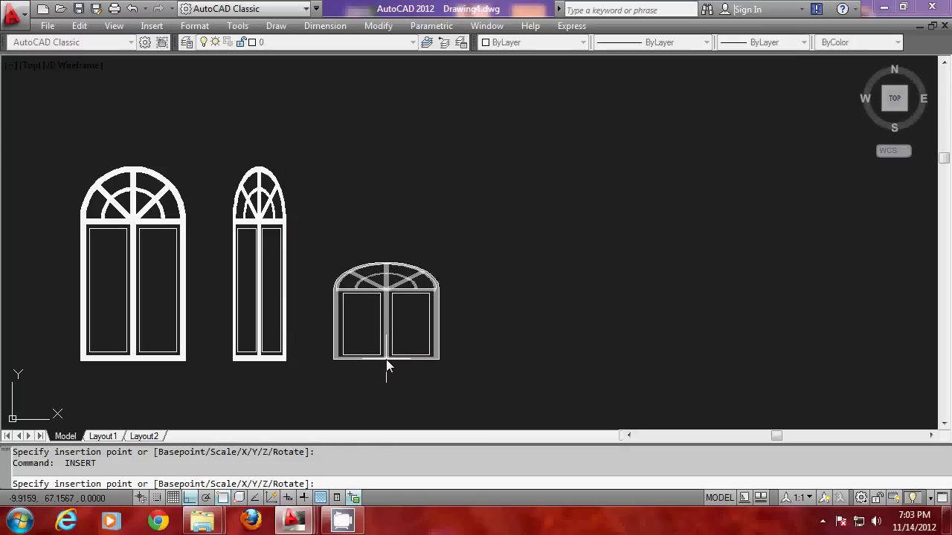
click(386, 366)
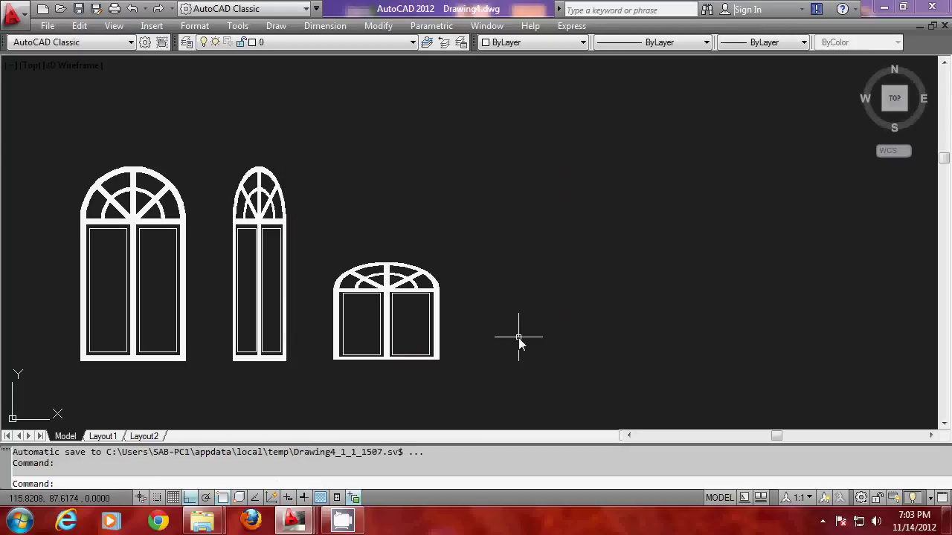
Step: Insert a fourth W2 to the right of the short window with a uniform scale of 0.75 and a 45-degree rotation
key(Return)
click(462, 285)
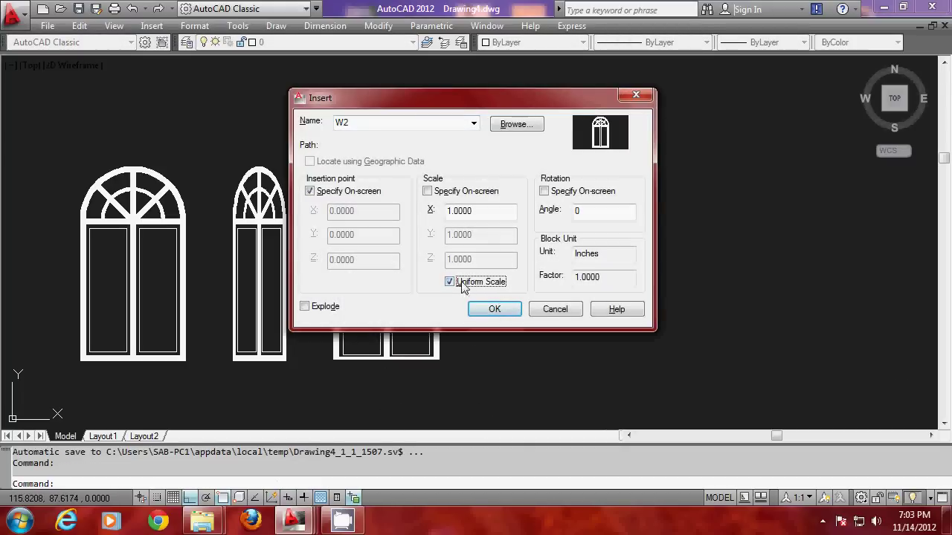
double_click(479, 211)
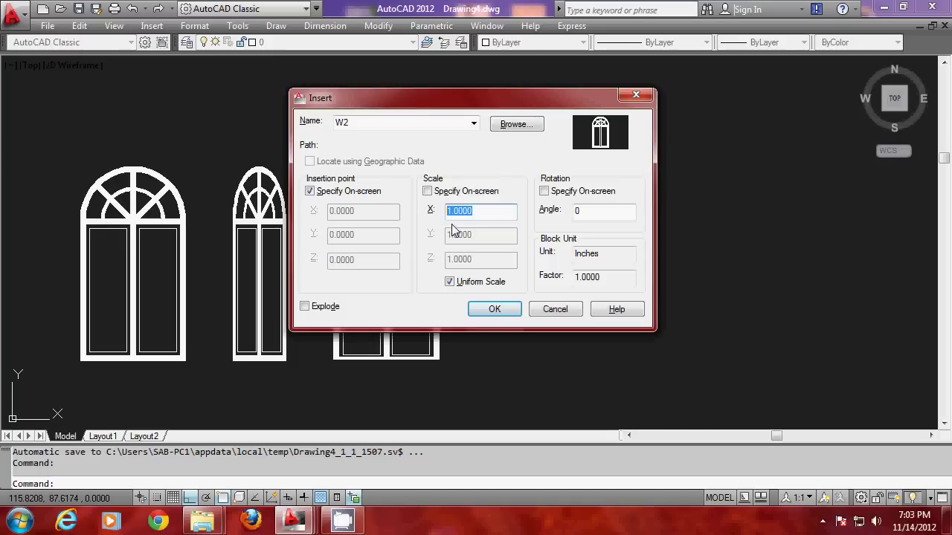
text(0.75)
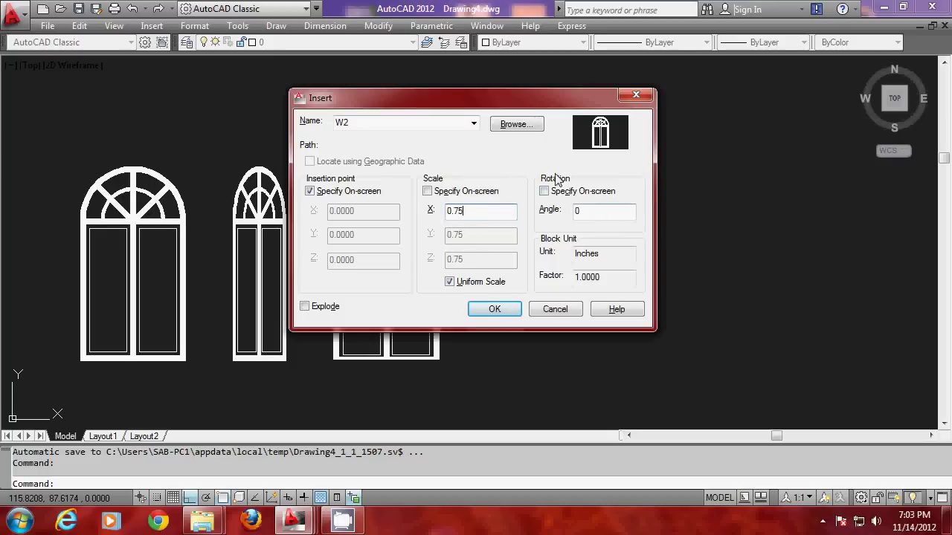
double_click(595, 212)
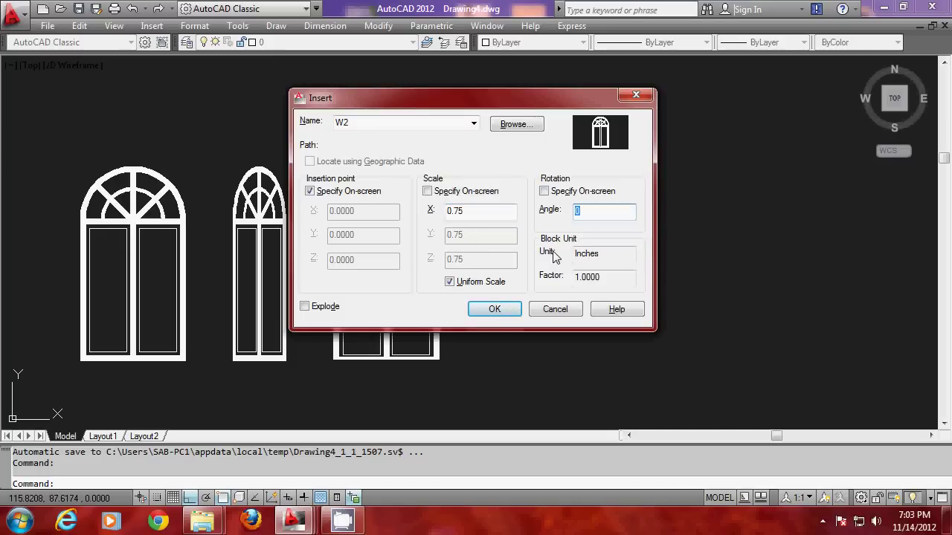
text(45)
click(520, 309)
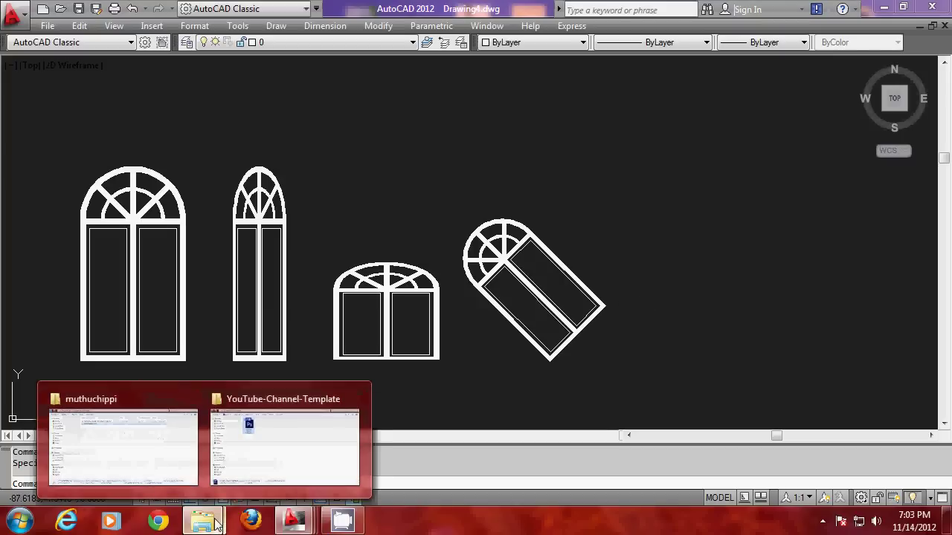
Step: Switch to block1.dwg and examine the diagram linking the block definition in the block table area to its block references
mouse_move(296, 524)
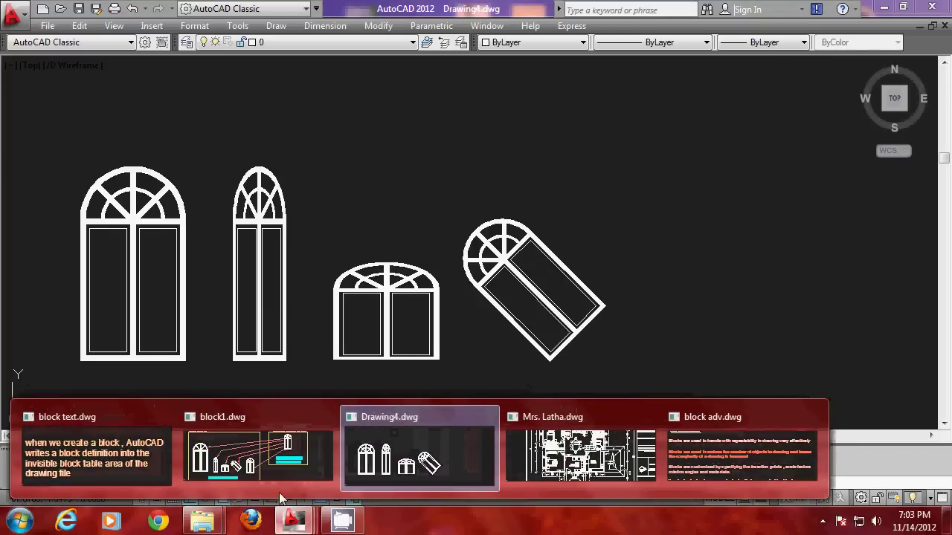
click(282, 455)
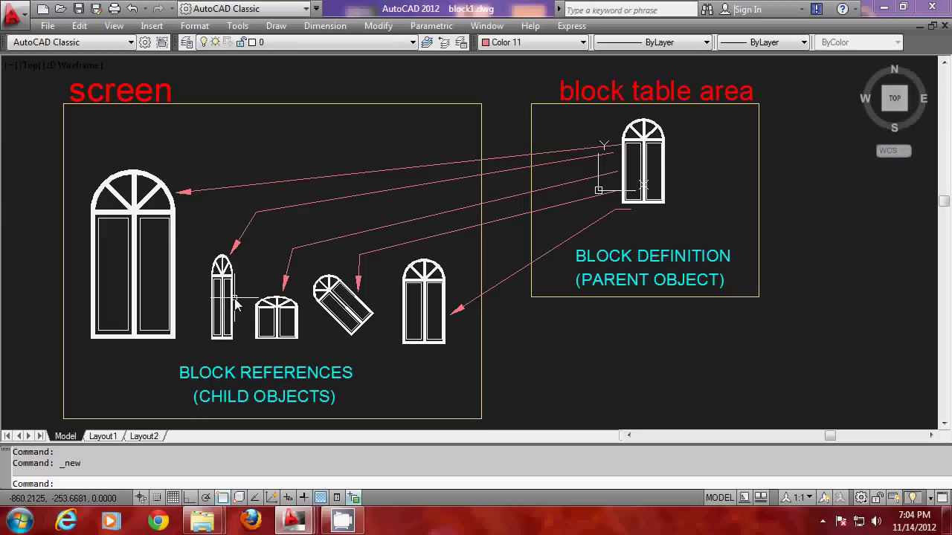
mouse_move(236, 304)
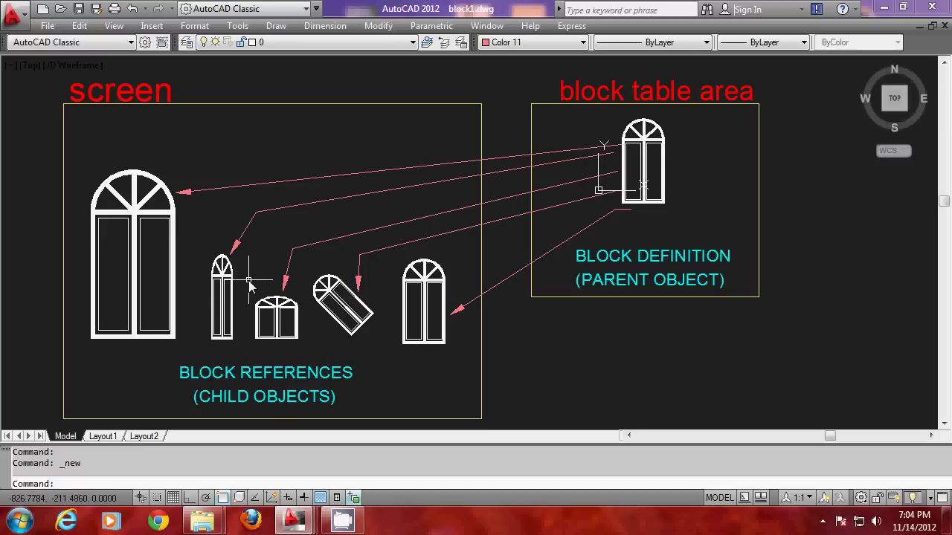